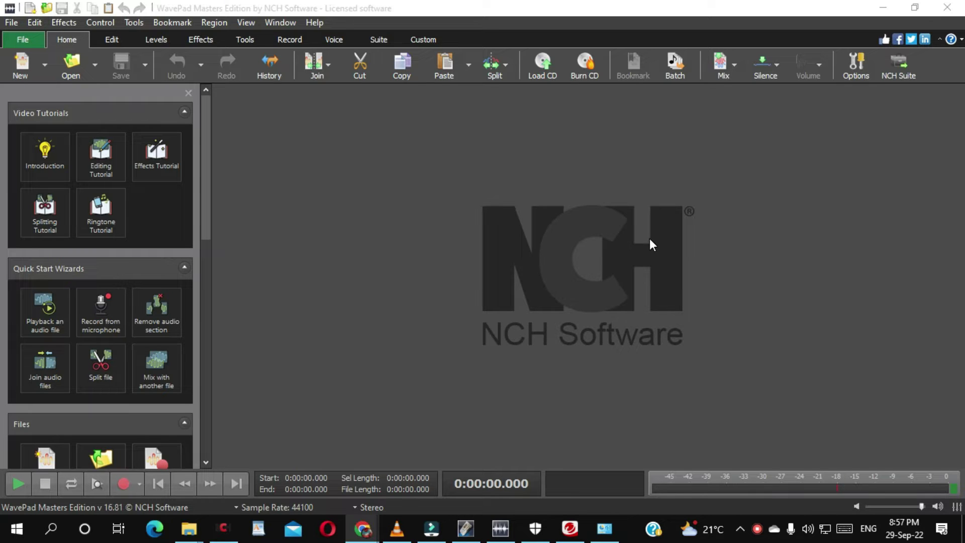
Bring the WavePad window to the front
left_click(649, 243)
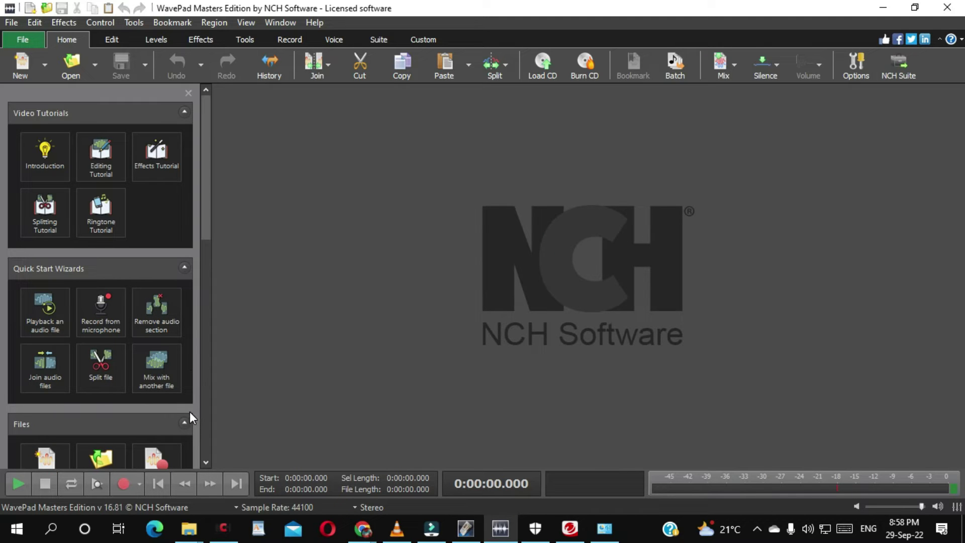
Record a 7.354-second microphone clip as Untitled_3 and play it back once
left_click(123, 484)
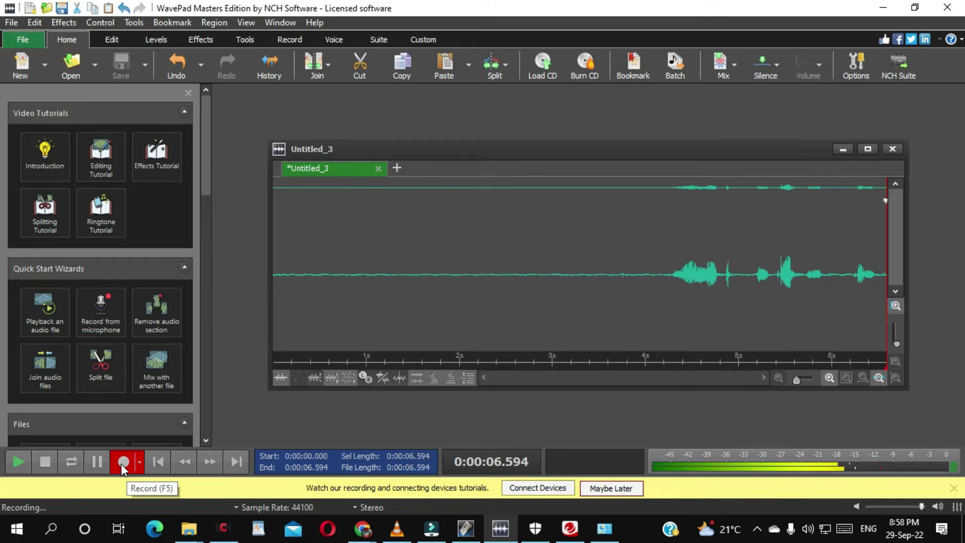
left_click(122, 463)
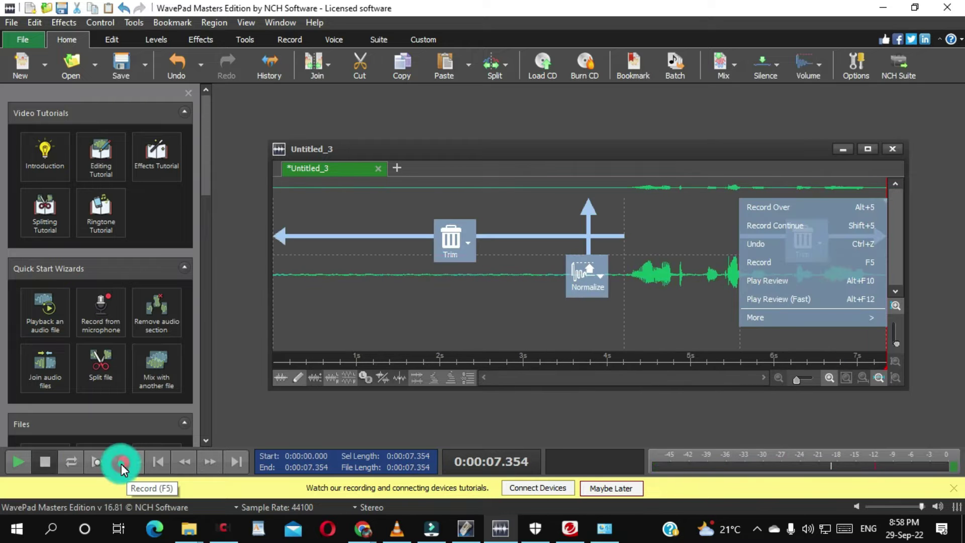
left_click(23, 462)
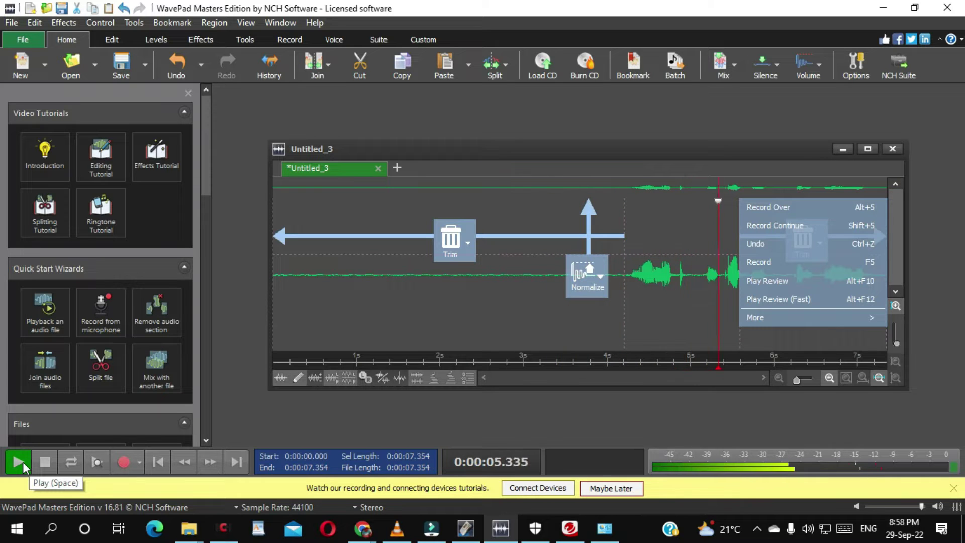
left_click(45, 461)
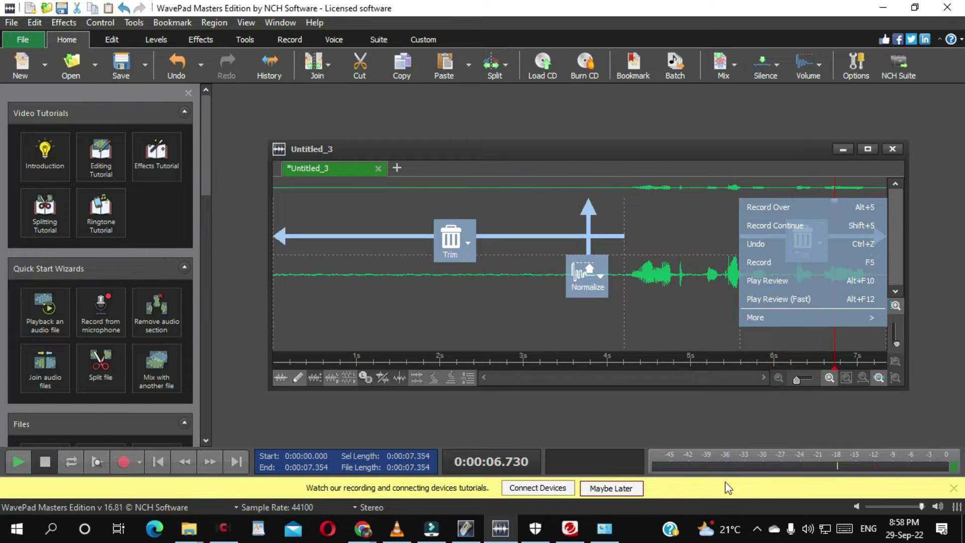
Raise the speaker volume to 100 and replay the Untitled_3 recording
left_click(807, 528)
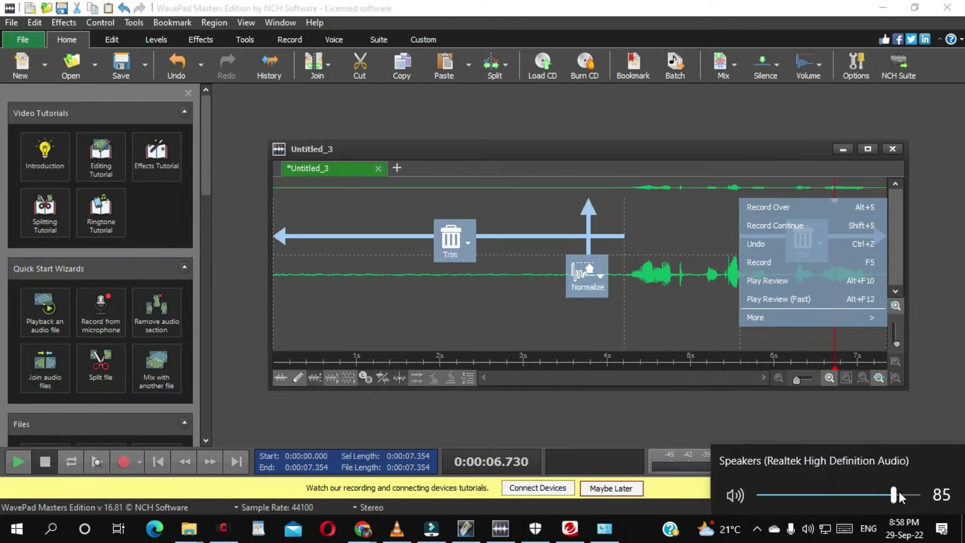
left_click_drag(898, 493, 918, 497)
left_click(16, 463)
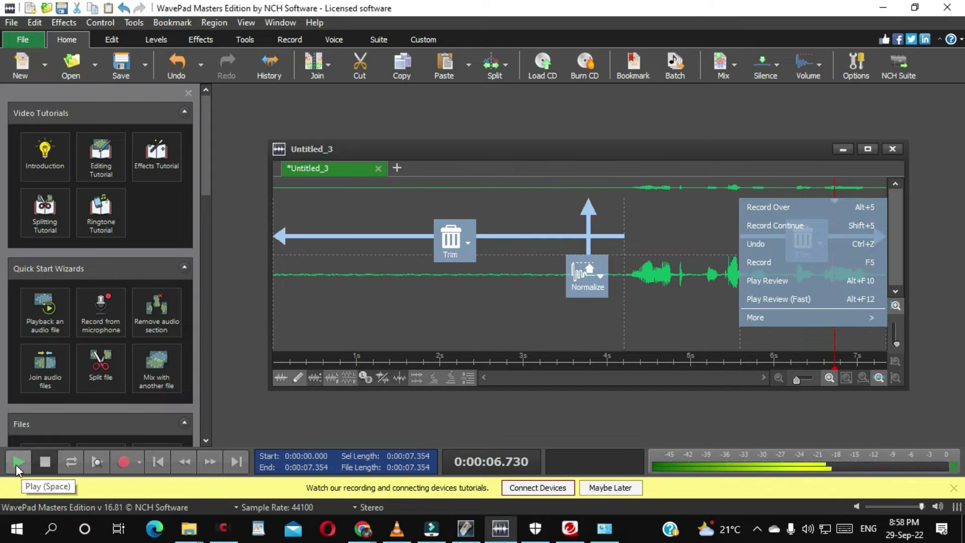
left_click(19, 463)
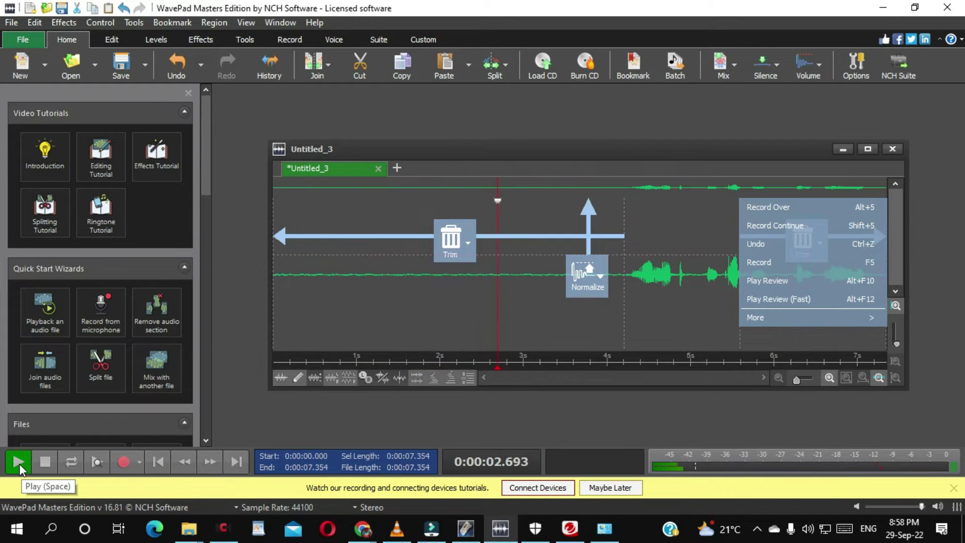
left_click(45, 461)
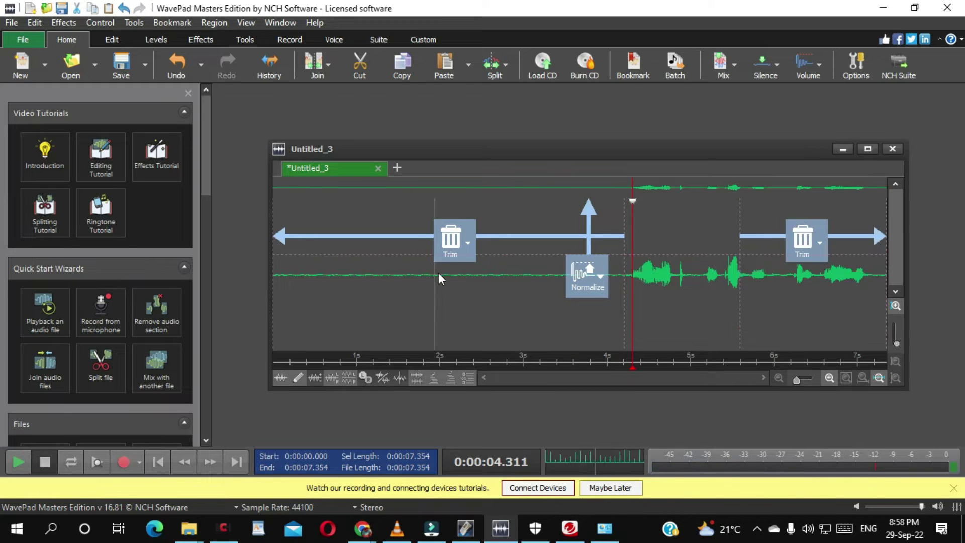
left_click(485, 276)
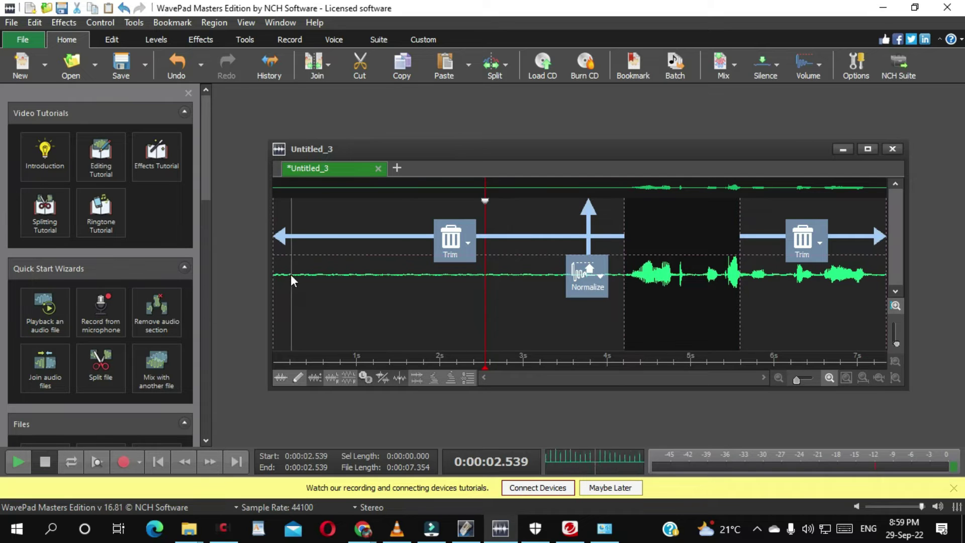
left_click(321, 276)
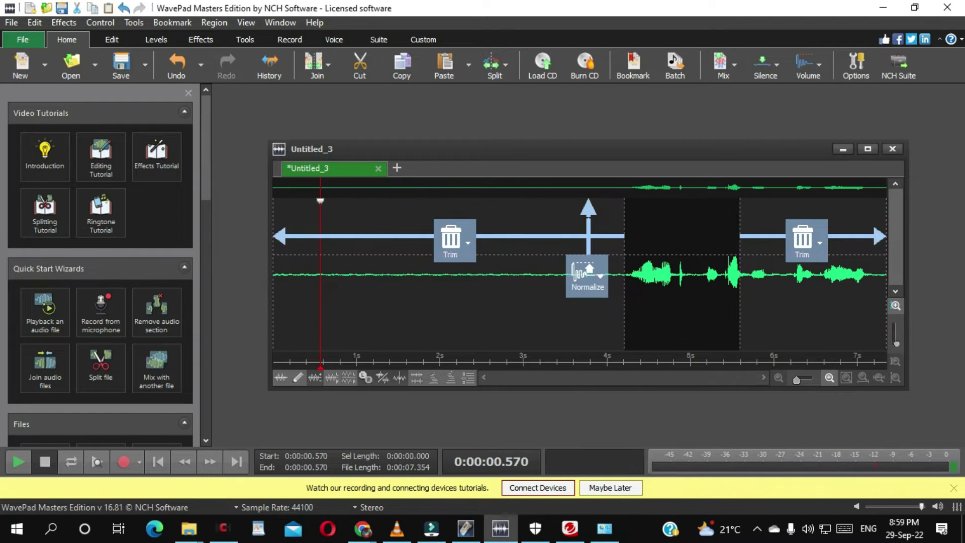
Open Hardware and Sound's audio device list in Control Panel, close it, then minimize Control Panel
left_click(607, 528)
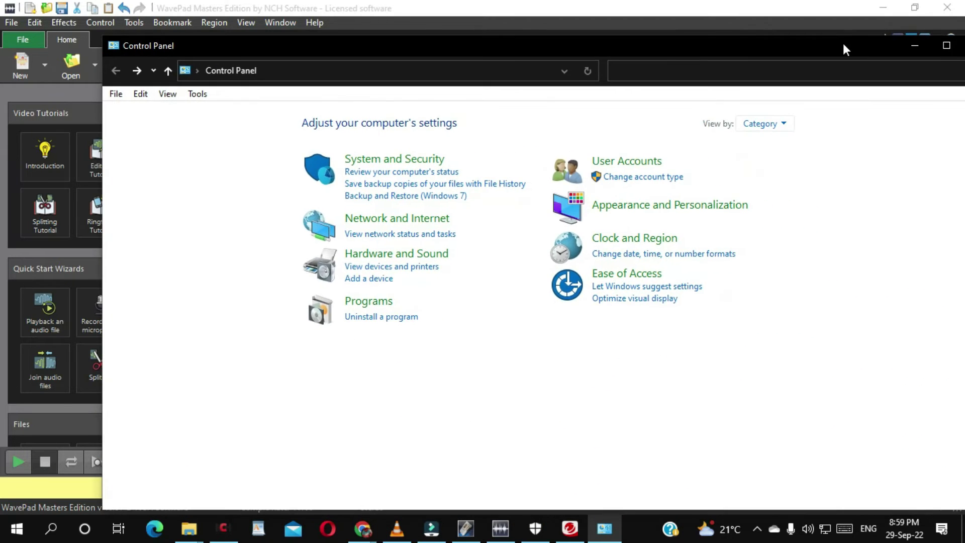
double_click(843, 44)
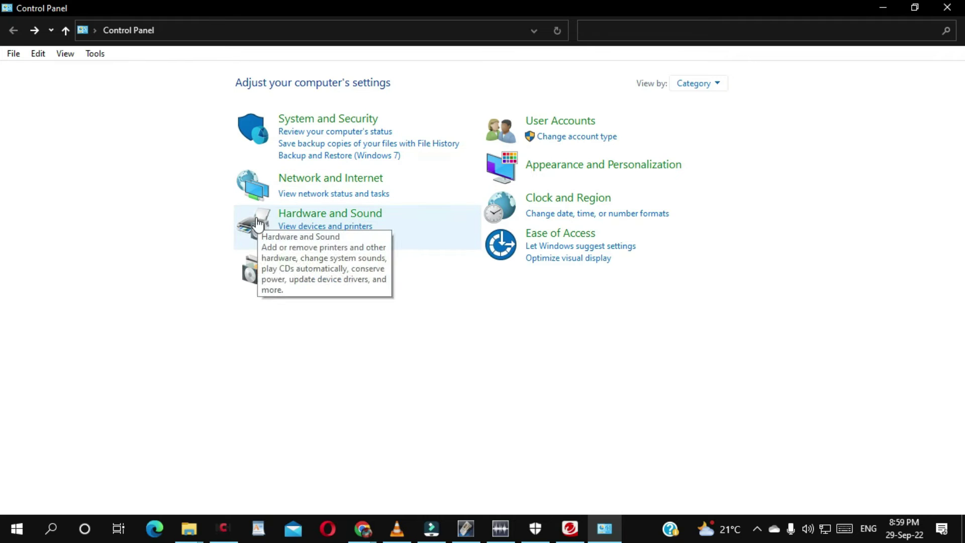
left_click(324, 215)
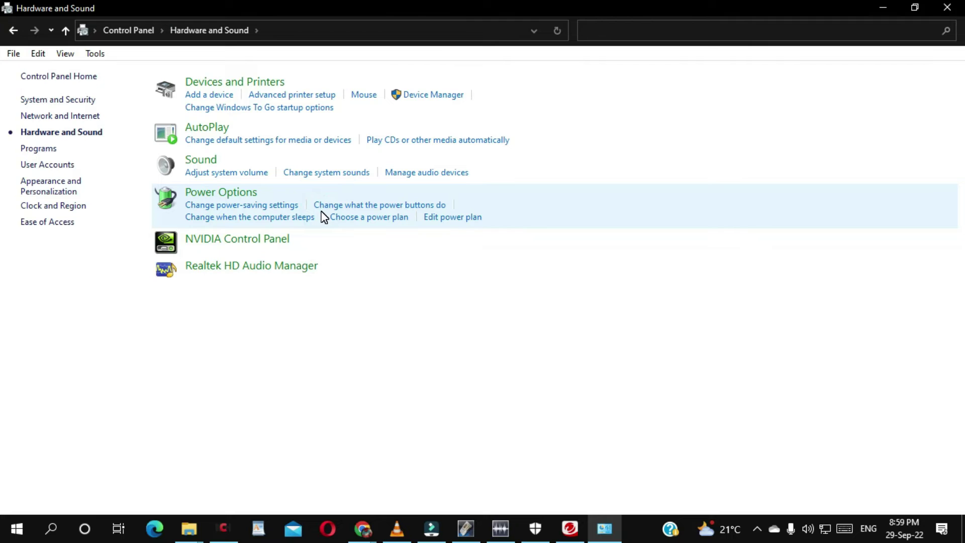
left_click(413, 174)
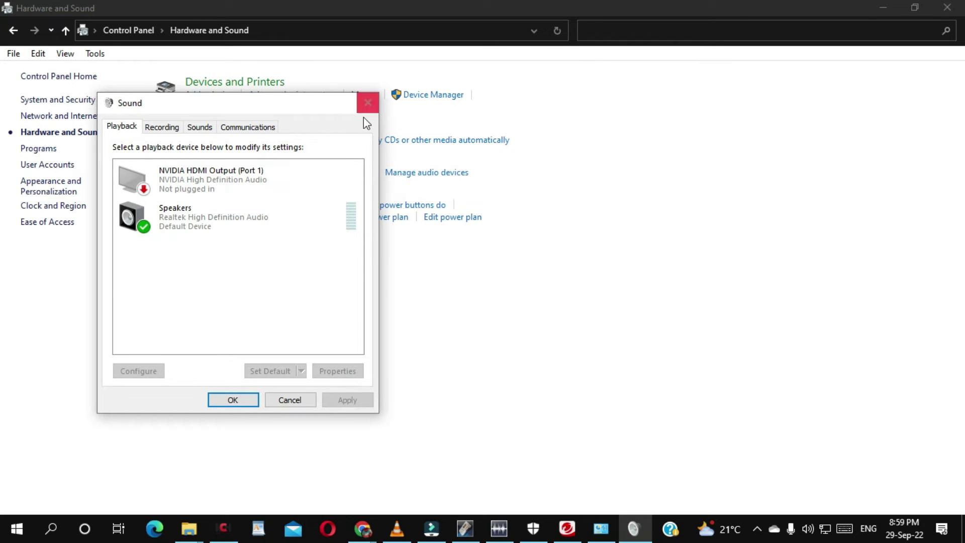
left_click(369, 104)
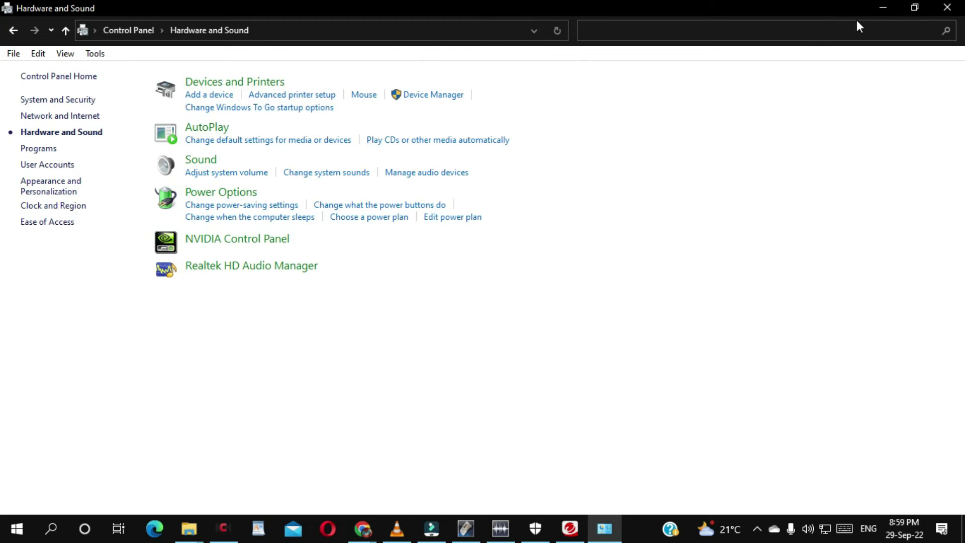
left_click(883, 7)
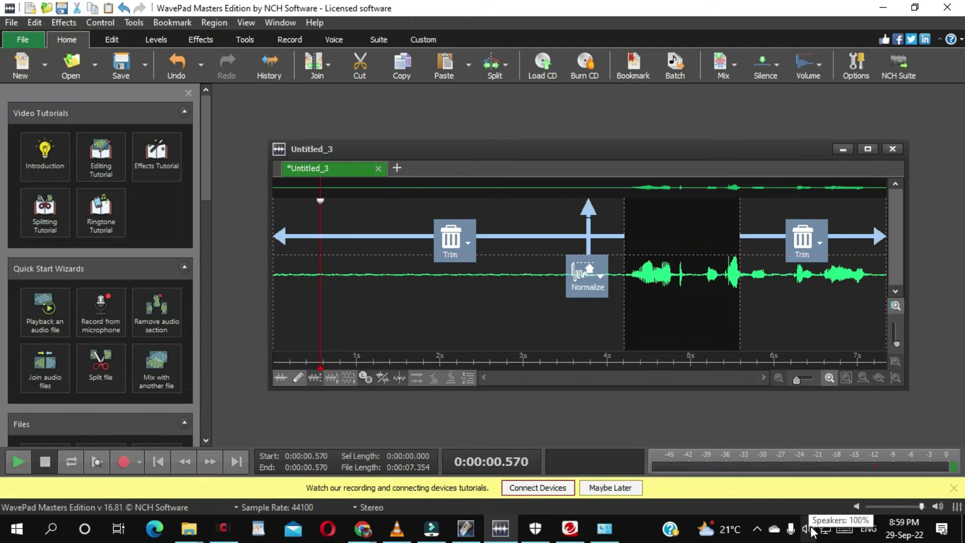
Open the Sound dialog's Recording tab and bring up the default Microphone's context menu
right_click(809, 527)
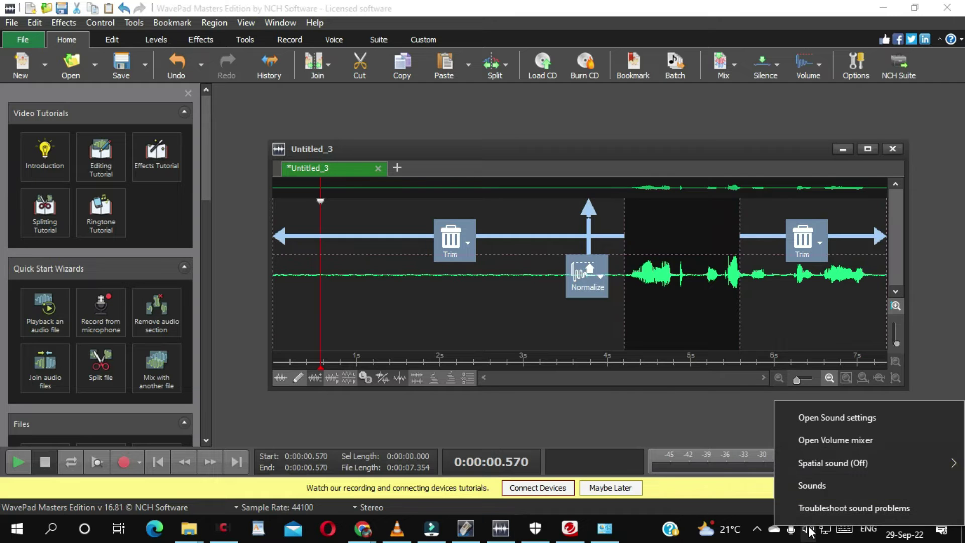
left_click(818, 486)
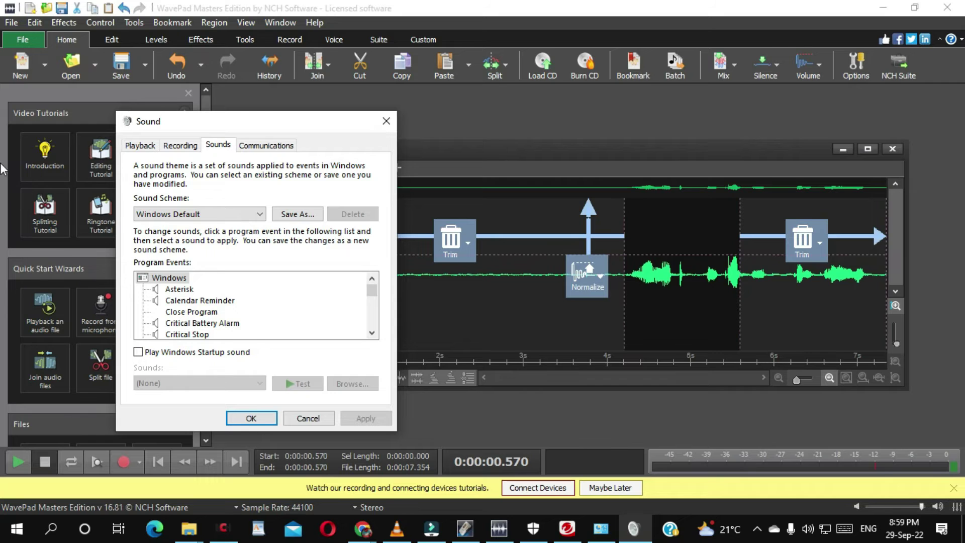
left_click(180, 146)
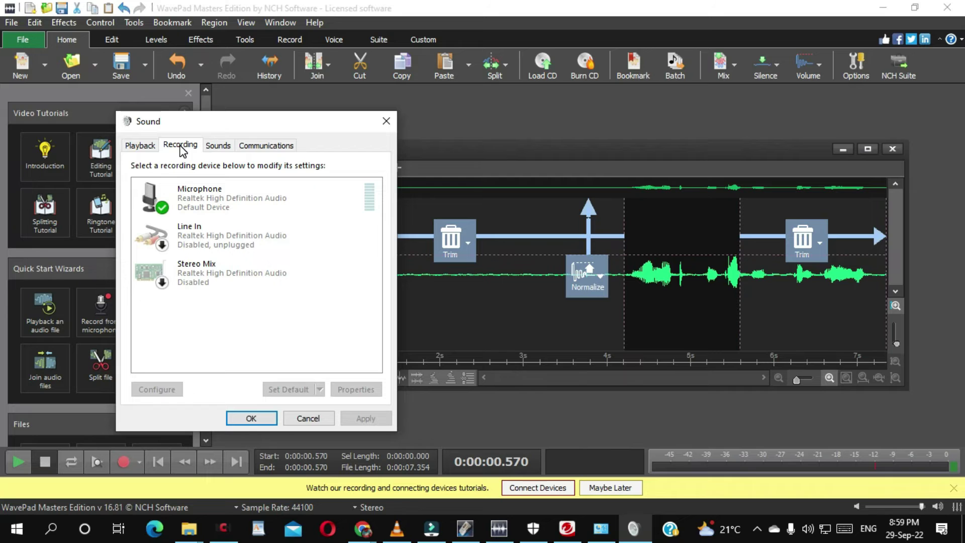
right_click(220, 201)
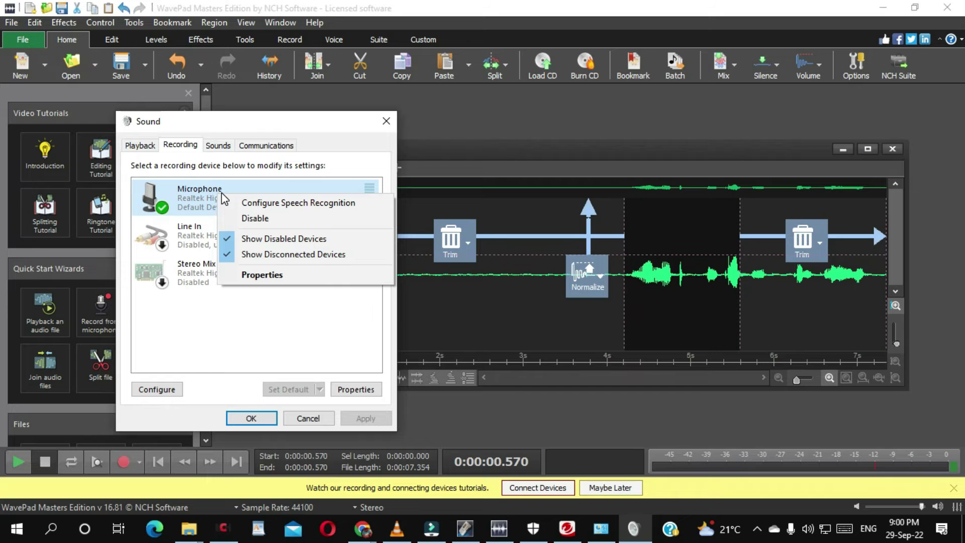
Set the microphone input level to about 60 in Microphone Properties' Levels tab
left_click(259, 275)
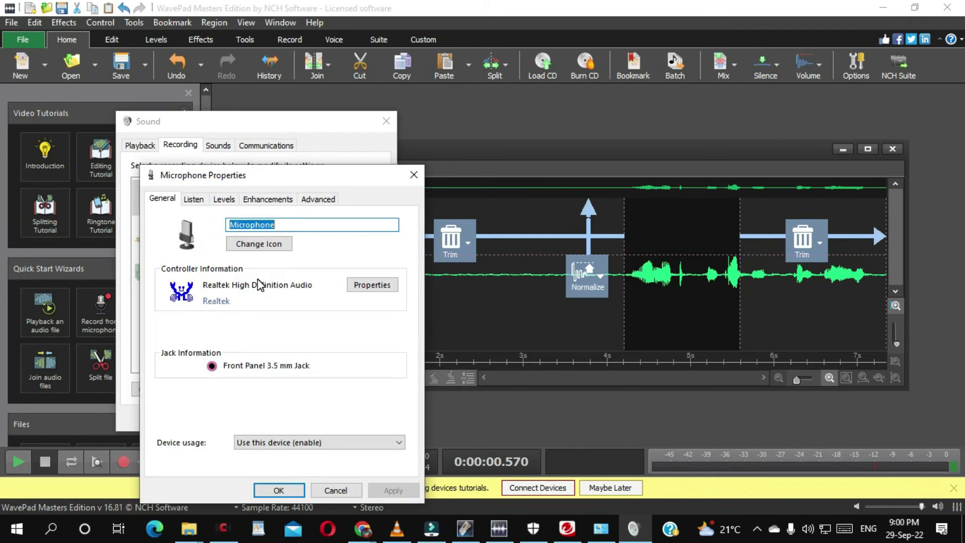
left_click(223, 200)
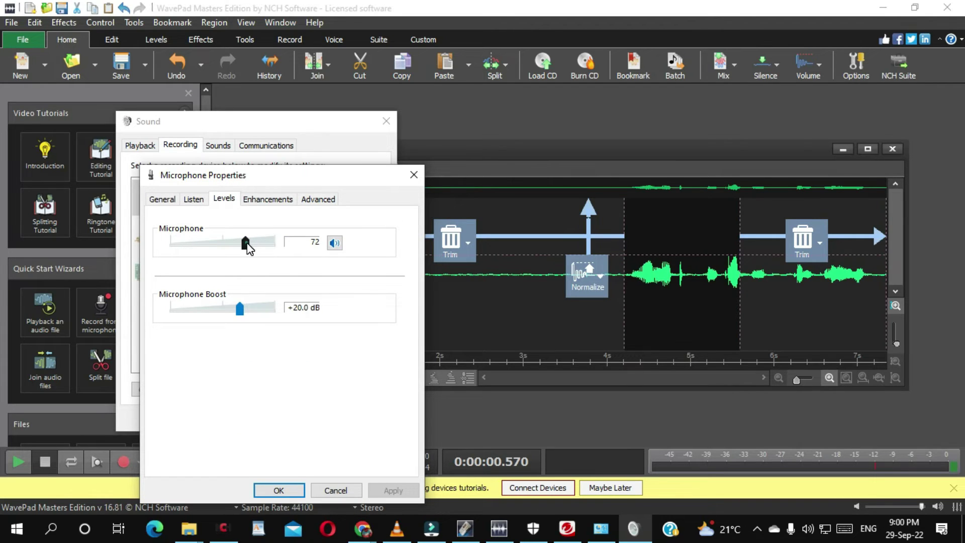
left_click_drag(248, 247, 280, 247)
left_click_drag(275, 246, 234, 253)
Enable Noise Suppression on the microphone's Enhancements tab and confirm with OK
left_click(266, 201)
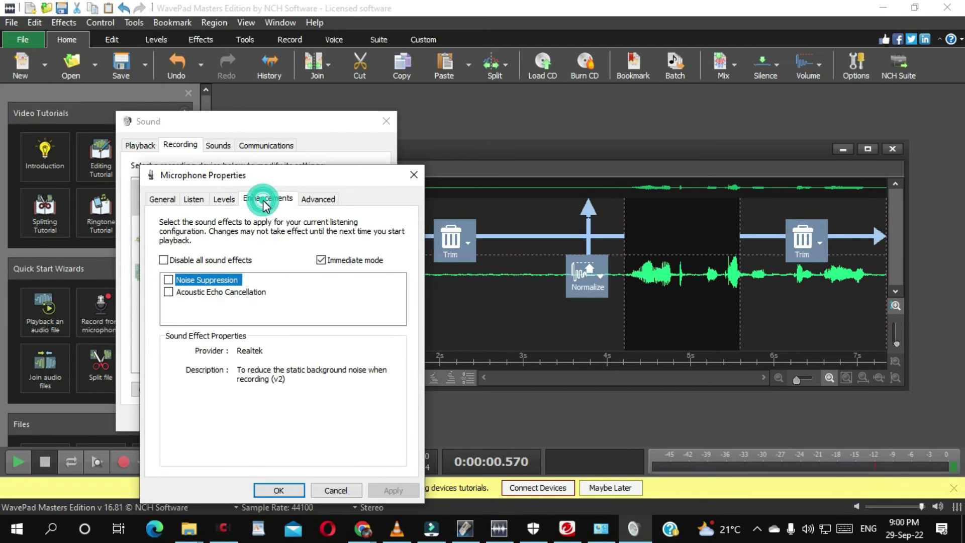
left_click(168, 280)
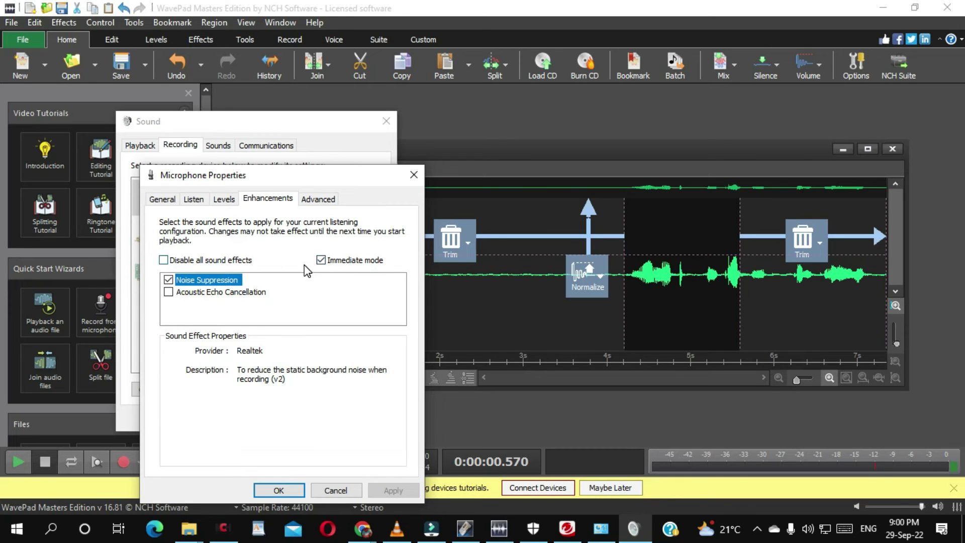
left_click(280, 491)
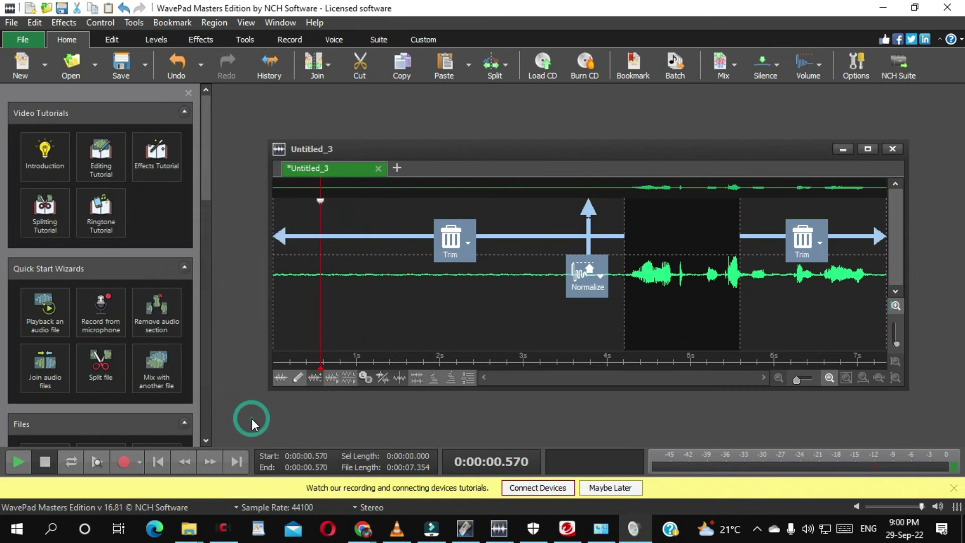
Record a 6.339-second clip into a new Untitled_4 file and play it back
left_click(398, 168)
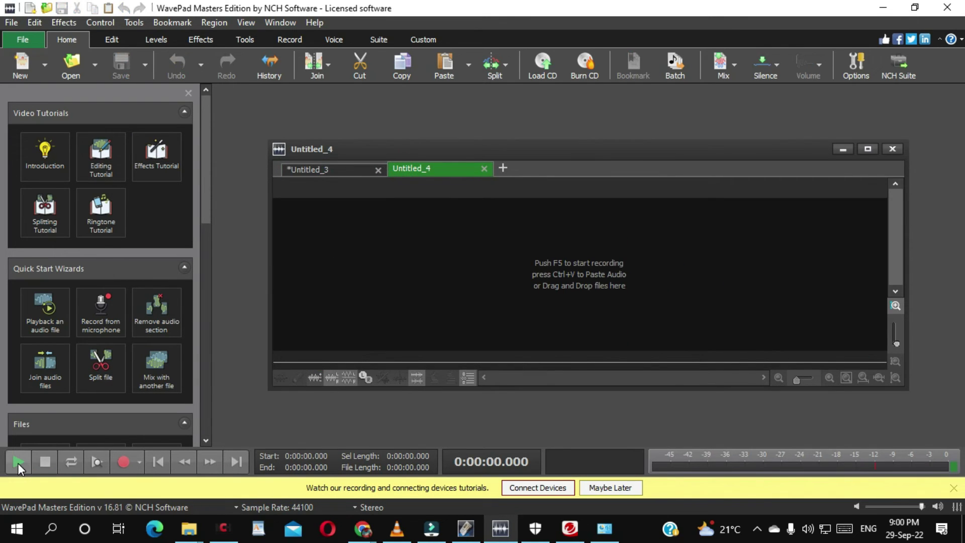
left_click(123, 462)
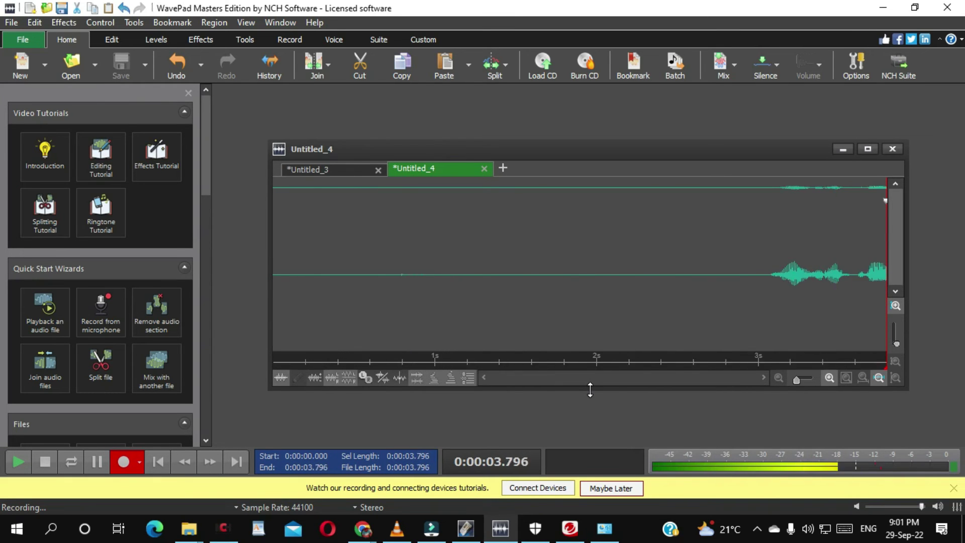
left_click(129, 458)
left_click(11, 464)
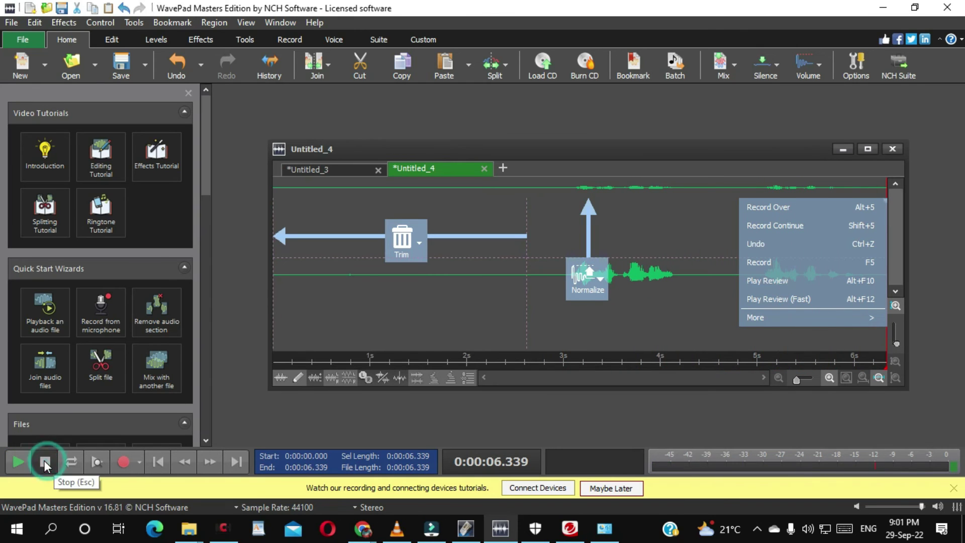
Play Untitled_3, then Untitled_4, to compare their background noise
left_click(327, 172)
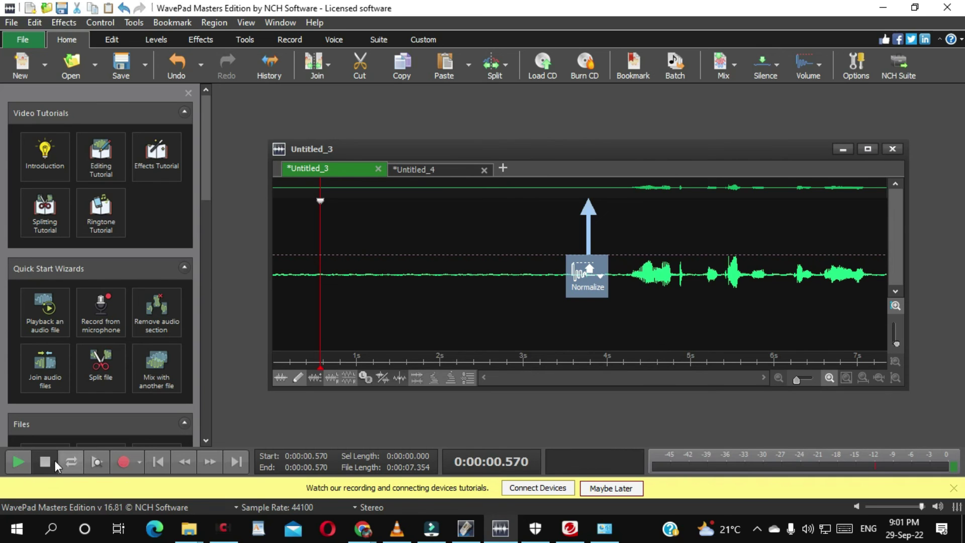
left_click(19, 463)
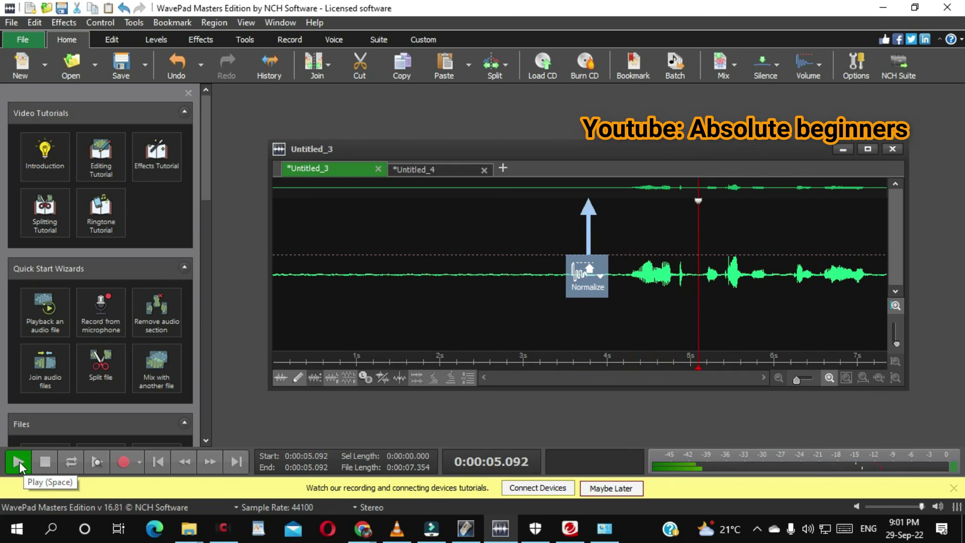
left_click(426, 168)
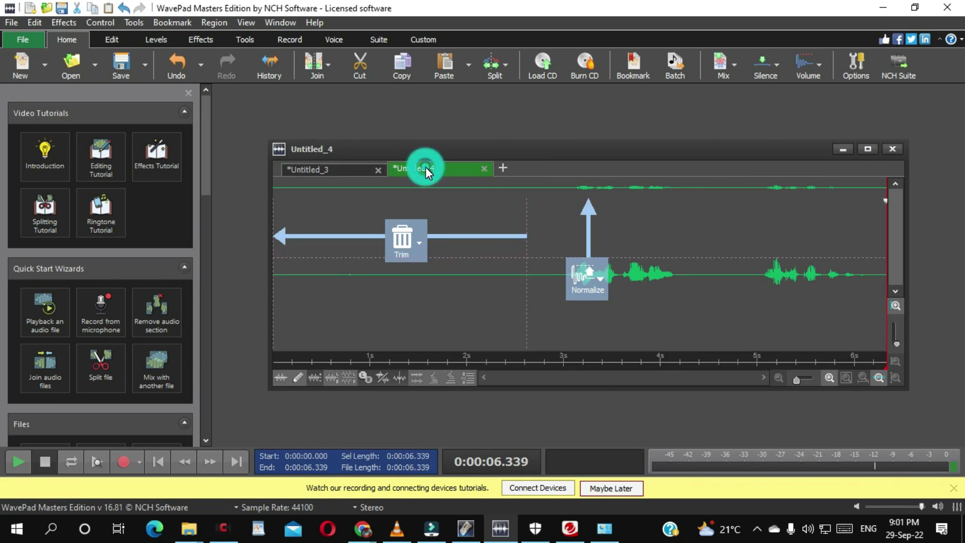
left_click(16, 459)
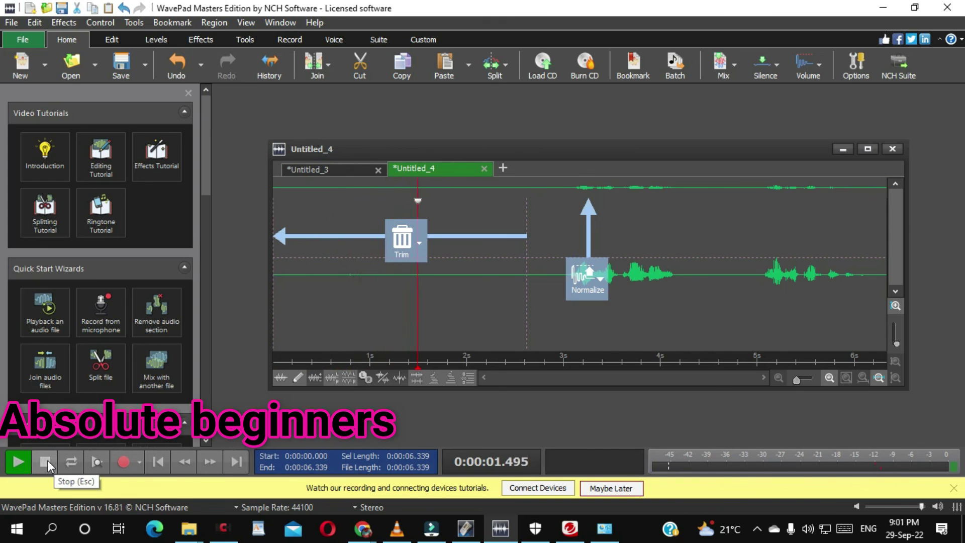